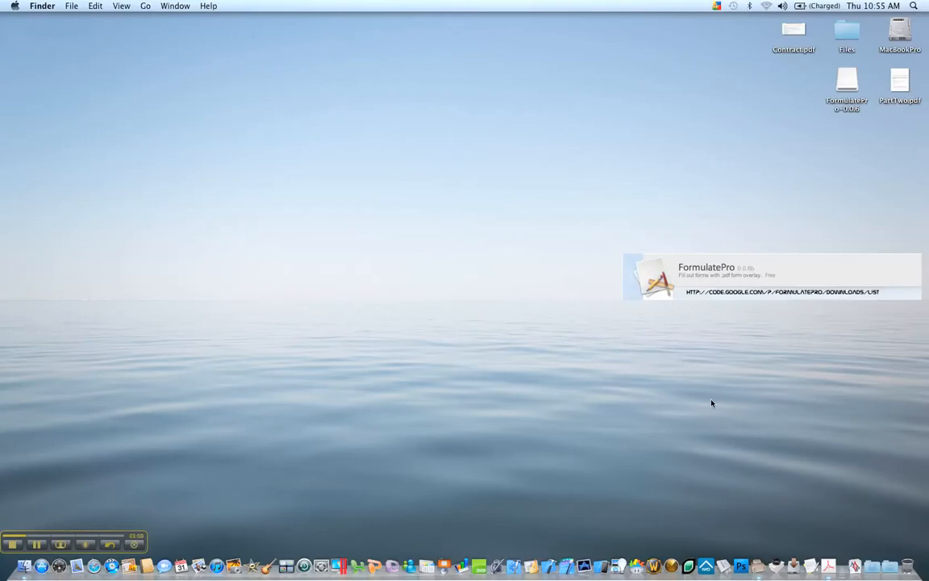
Step: Switch to FormulatePro and open Contract.pdf from the Desktop
left_click(759, 568)
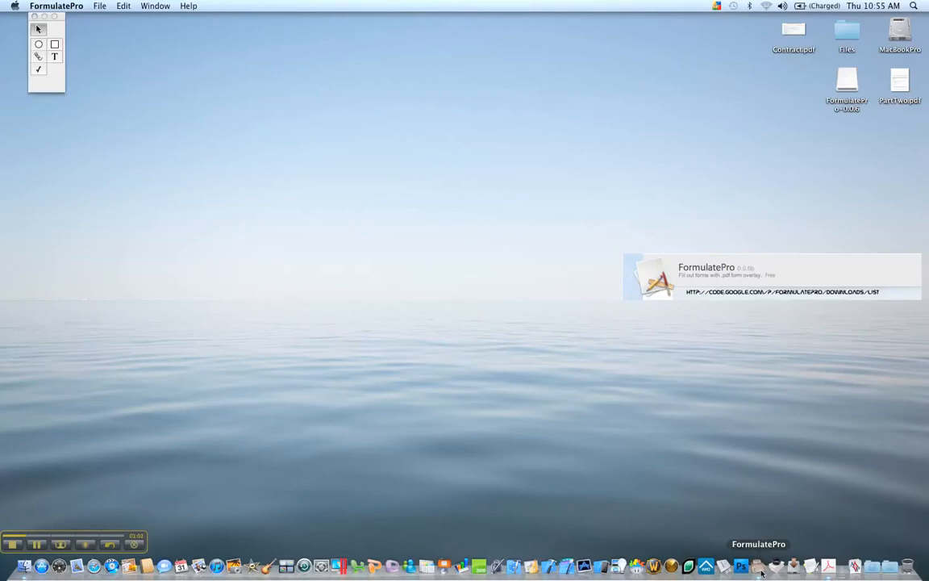
left_click(99, 6)
left_click(103, 18)
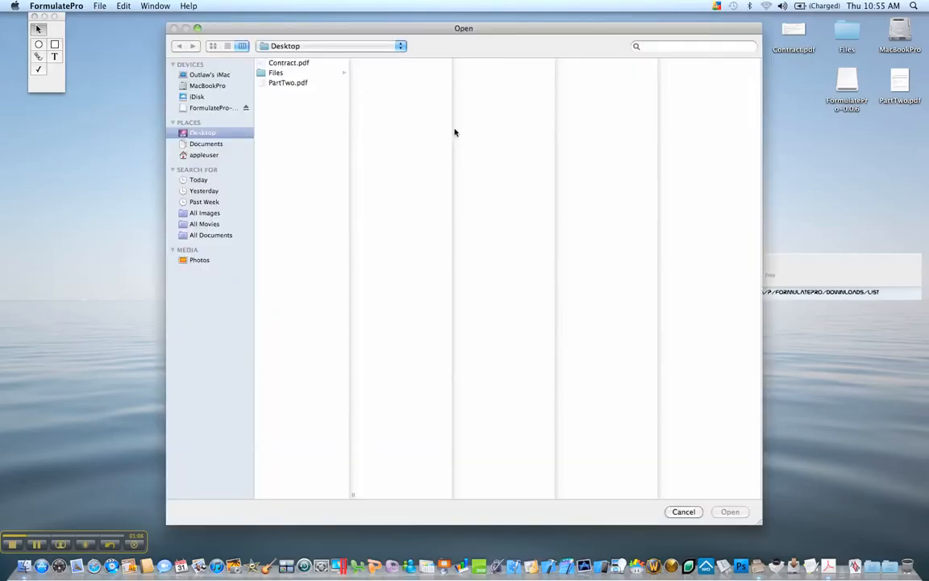
left_click(292, 64)
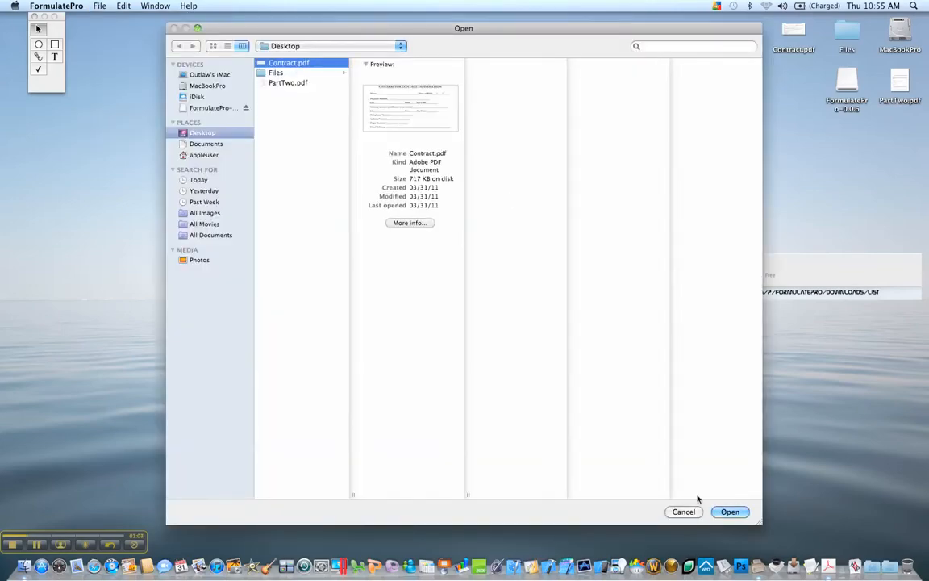
left_click(730, 511)
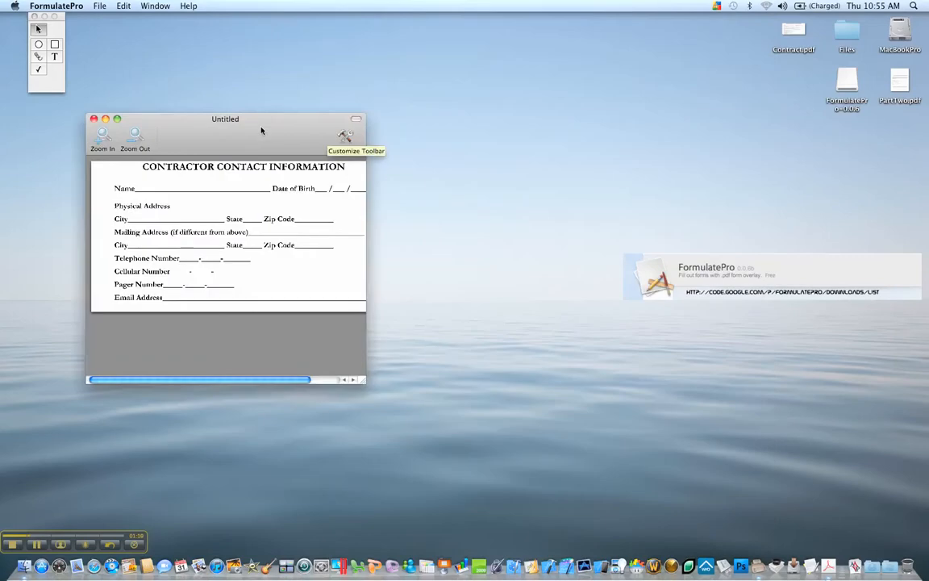
Step: Reposition and enlarge the document window to fit the whole contractor form, and magnify the page one level
left_click_drag(261, 129, 249, 30)
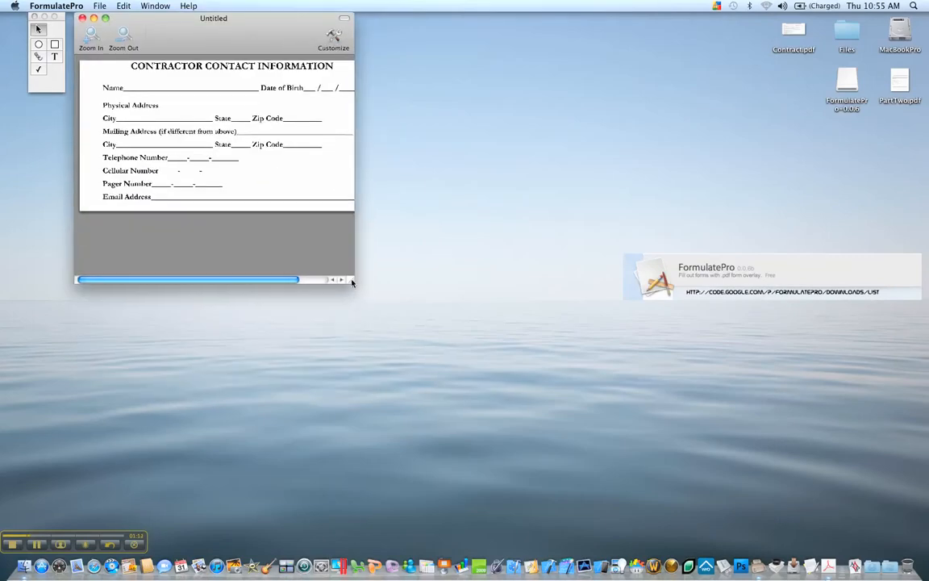
left_click_drag(351, 279, 616, 398)
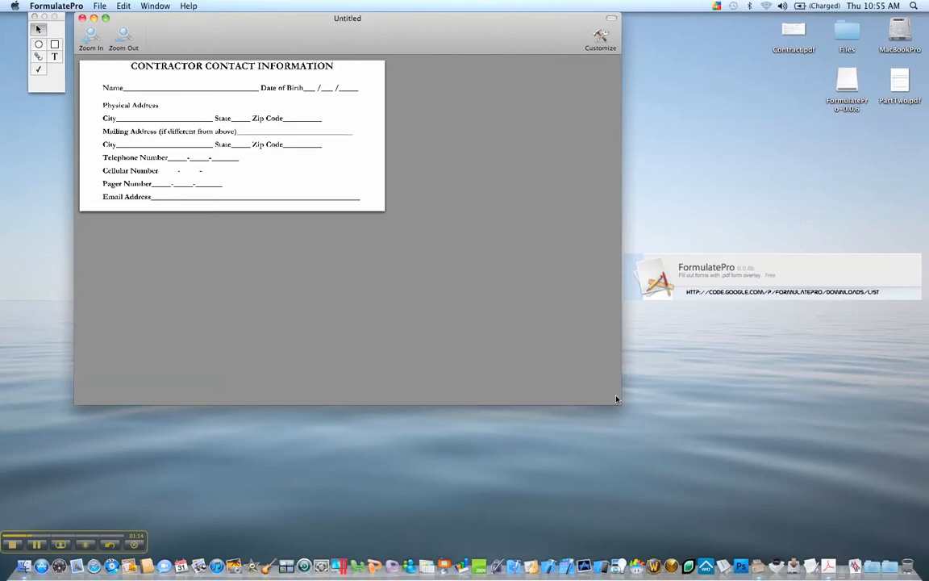
left_click(89, 34)
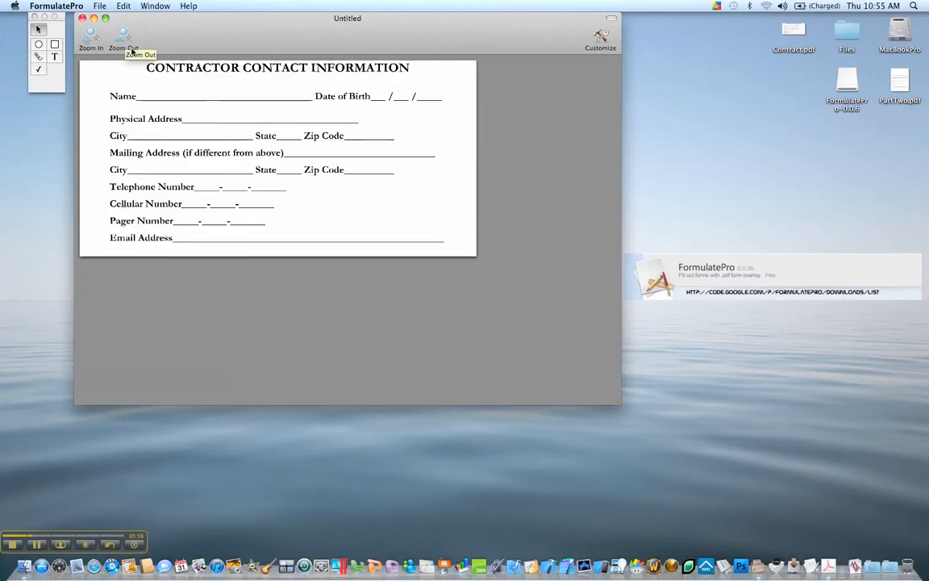
Step: Add the text "Name Here" on the form's Name line with the Type tool
left_click(51, 58)
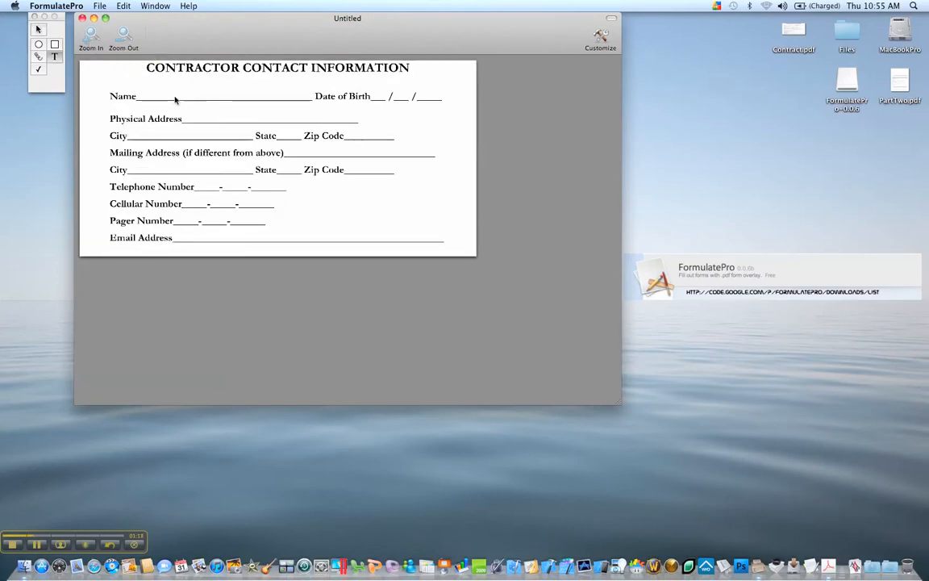
left_click(170, 96)
type("Name Here")
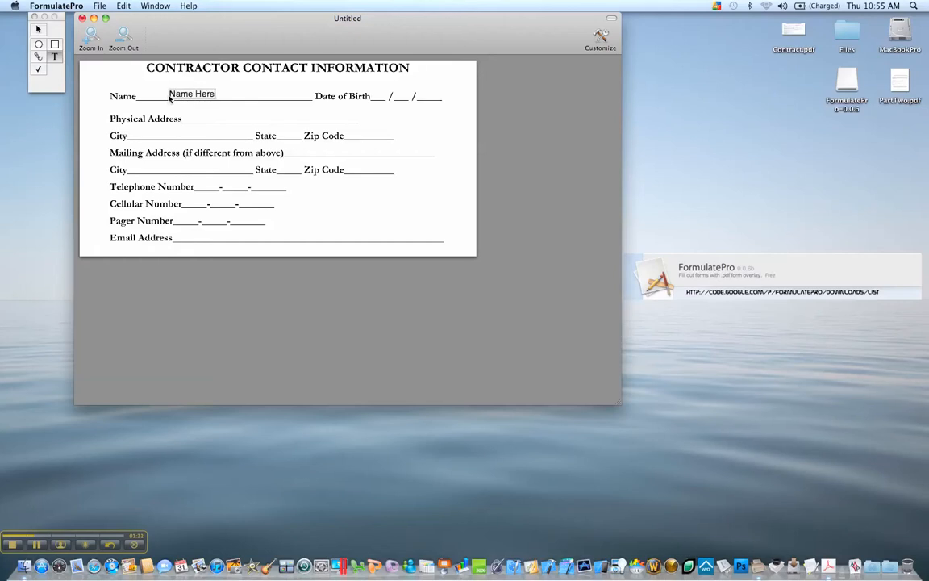
Step: Add separate text entries for the month, day and year of birth, and the street address above the Physical Address line
left_click(384, 96)
type("27")
left_click(407, 97)
type("21")
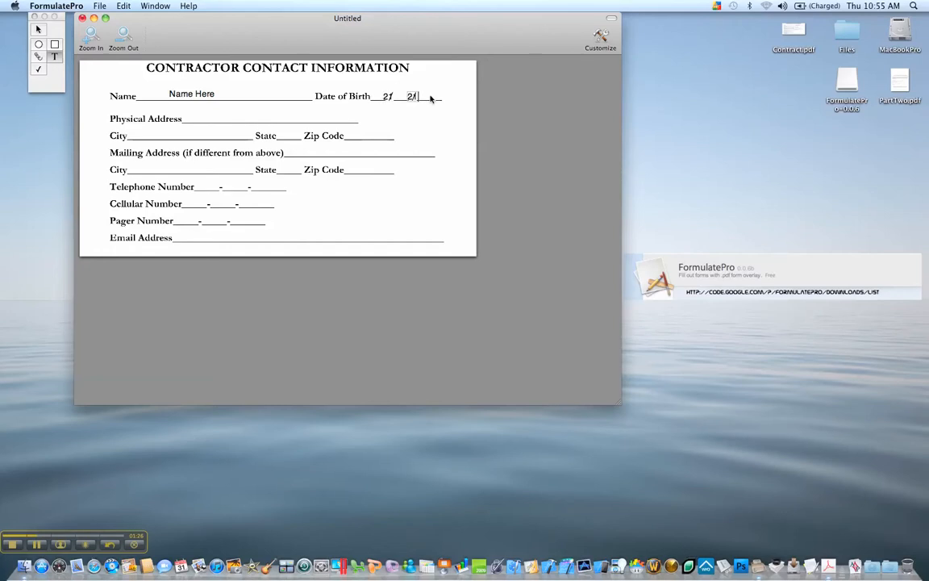
left_click(435, 96)
type("2111")
left_click(216, 112)
type("1212 Anywhere")
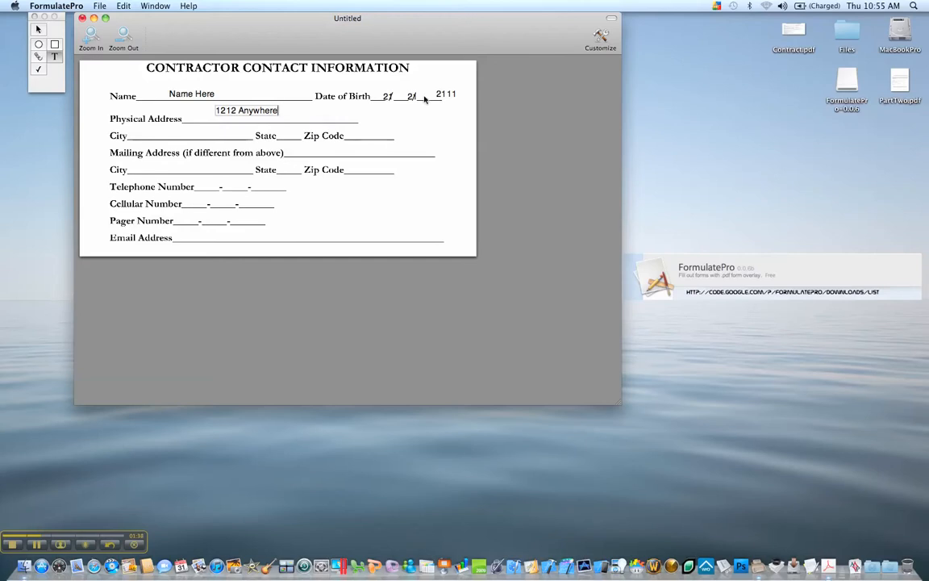
Step: Move the "Name Here" text so it sits on the Name line directly after the label
left_click(37, 30)
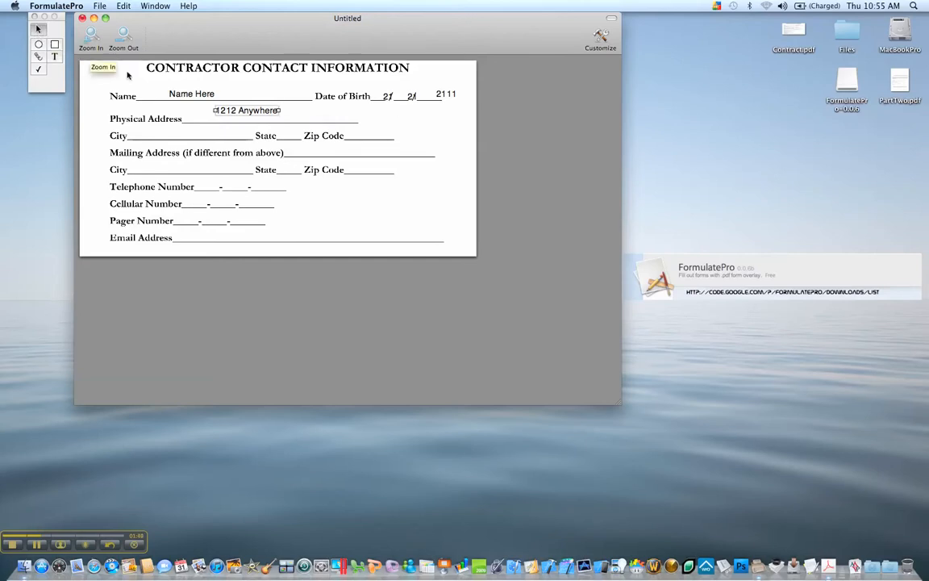
left_click(190, 96)
left_click_drag(190, 97, 161, 99)
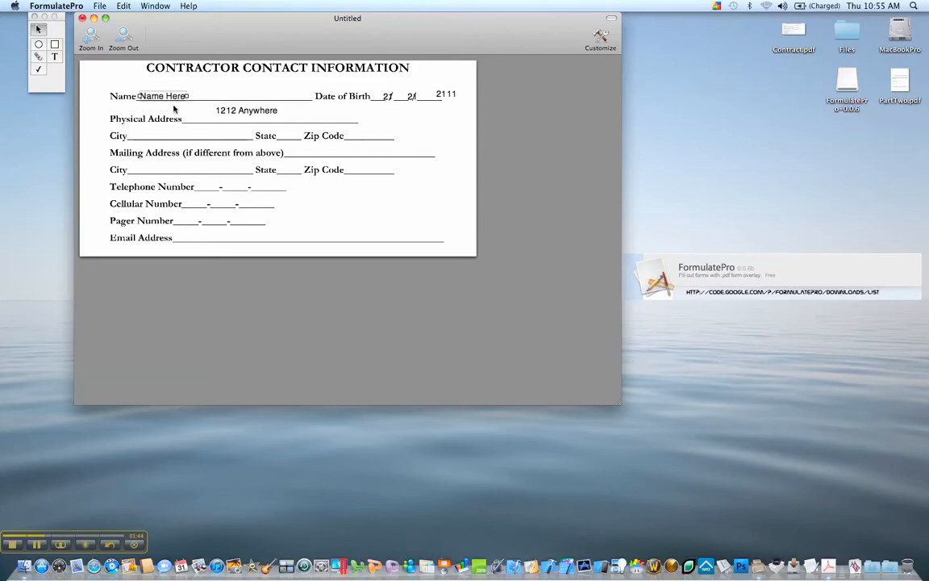
Step: Align the date of birth entries with their blanks and move the street address onto the Physical Address line
left_click(186, 110)
left_click_drag(388, 100, 426, 100)
left_click(264, 116)
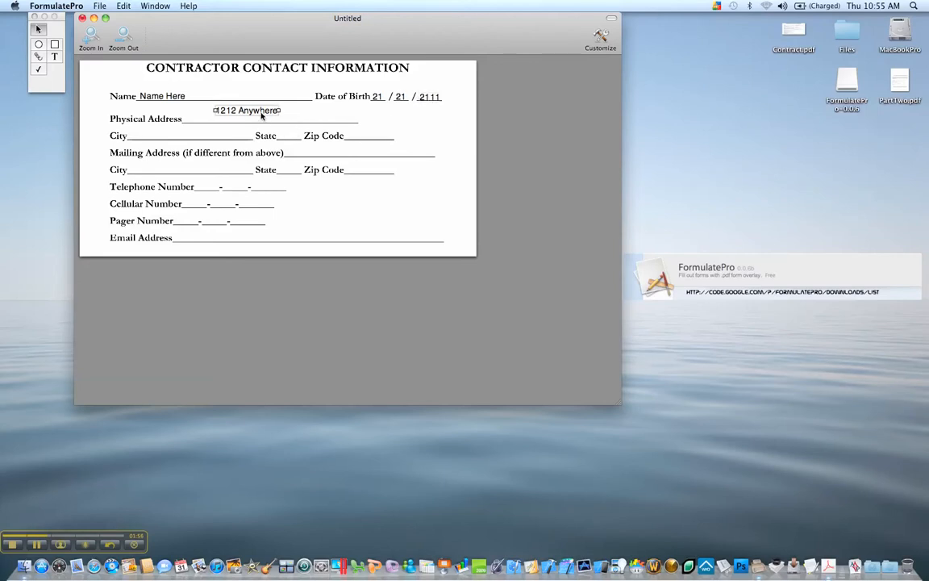
left_click_drag(248, 117, 223, 124)
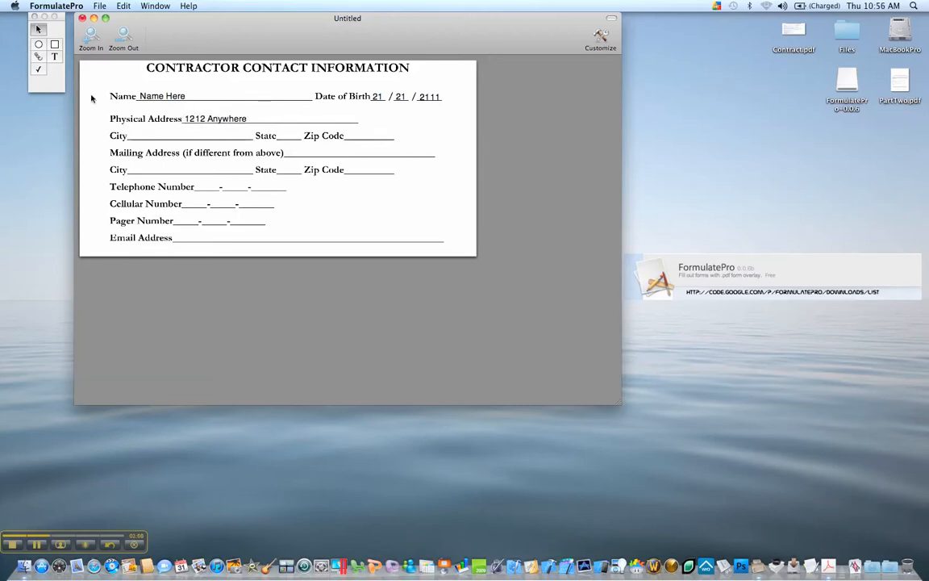
Step: Change the font of the street address text to Handwriting - Dakota
left_click(54, 57)
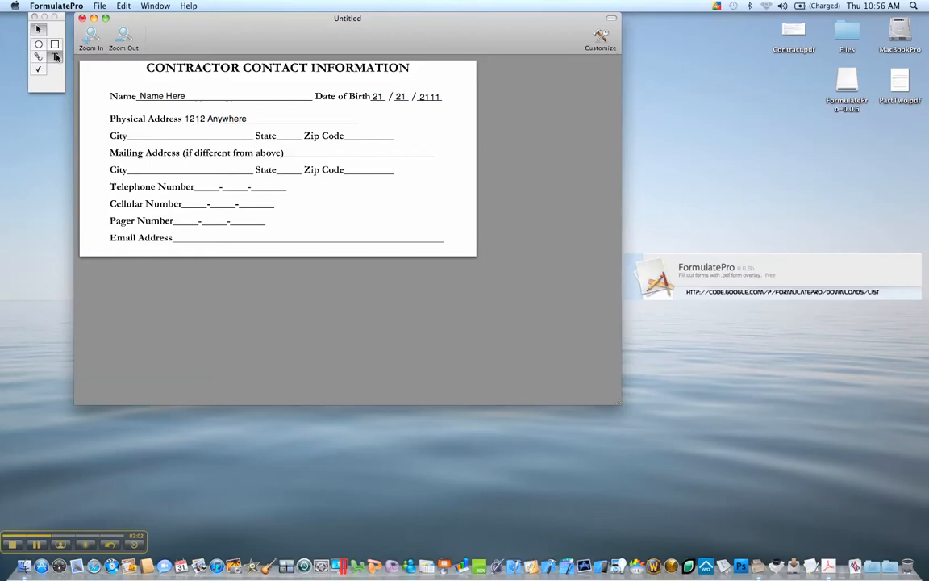
left_click(226, 120)
left_click_drag(247, 119, 176, 121)
left_click(97, 7)
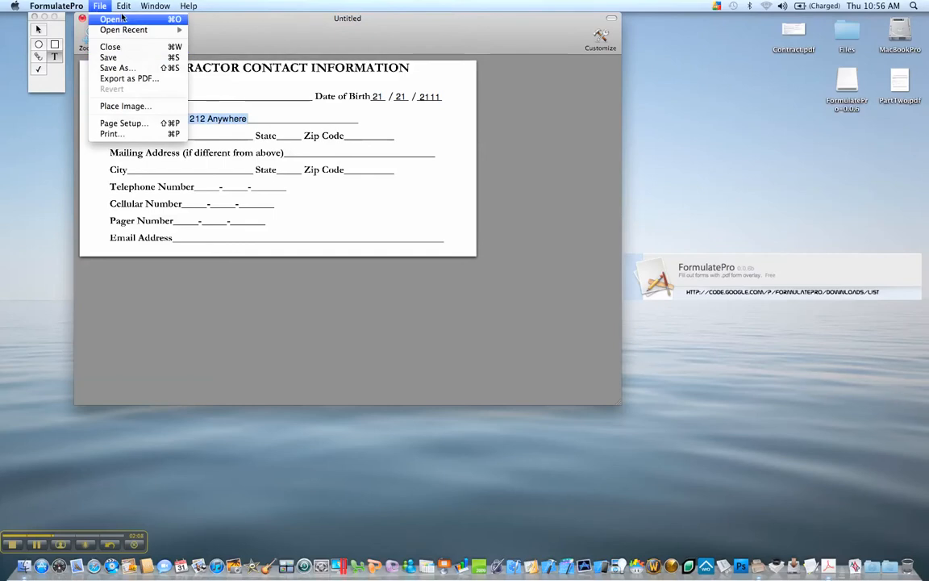
mouse_move(123, 7)
mouse_move(148, 128)
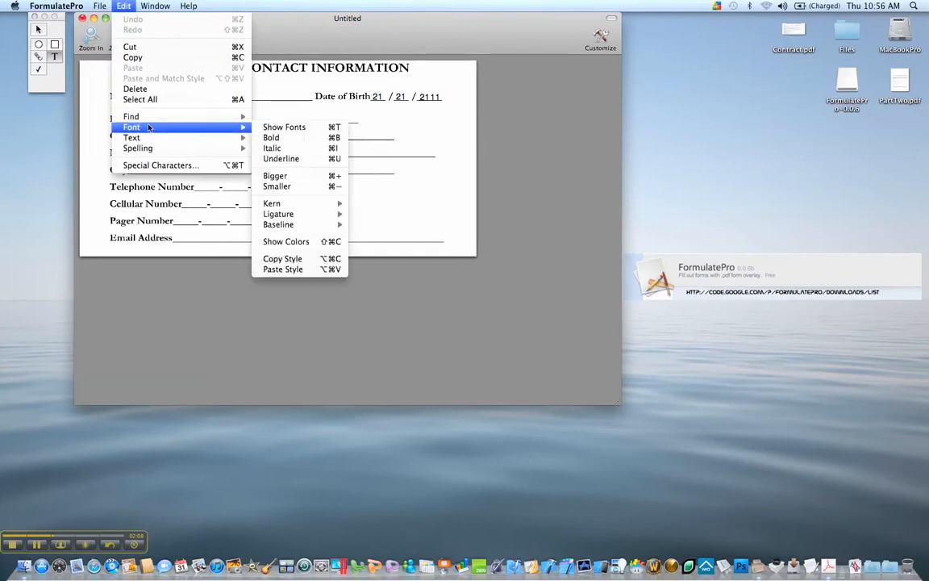
left_click(279, 127)
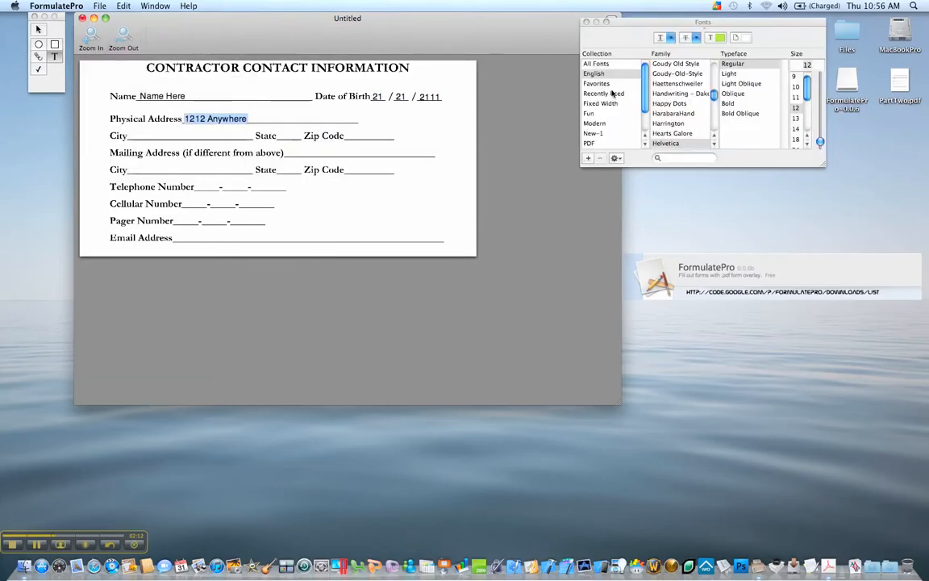
left_click(680, 94)
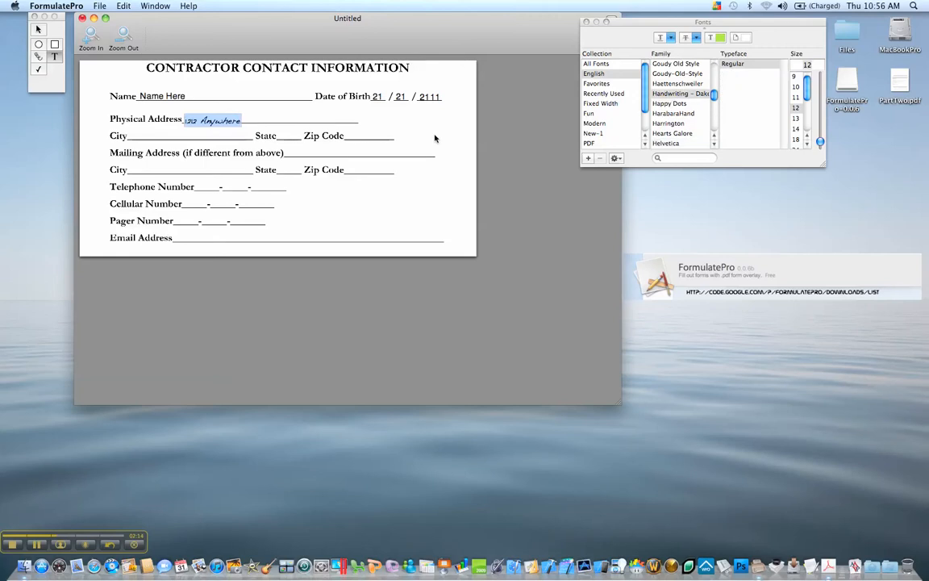
left_click(224, 120)
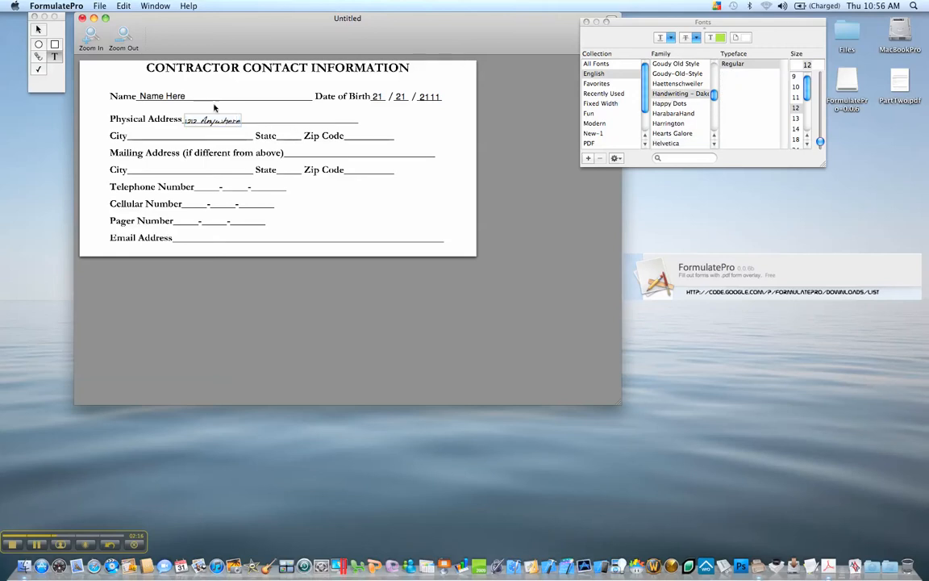
Step: Move the street address text slightly above its line and set its font size to 18
left_click(38, 31)
left_click_drag(211, 121, 221, 113)
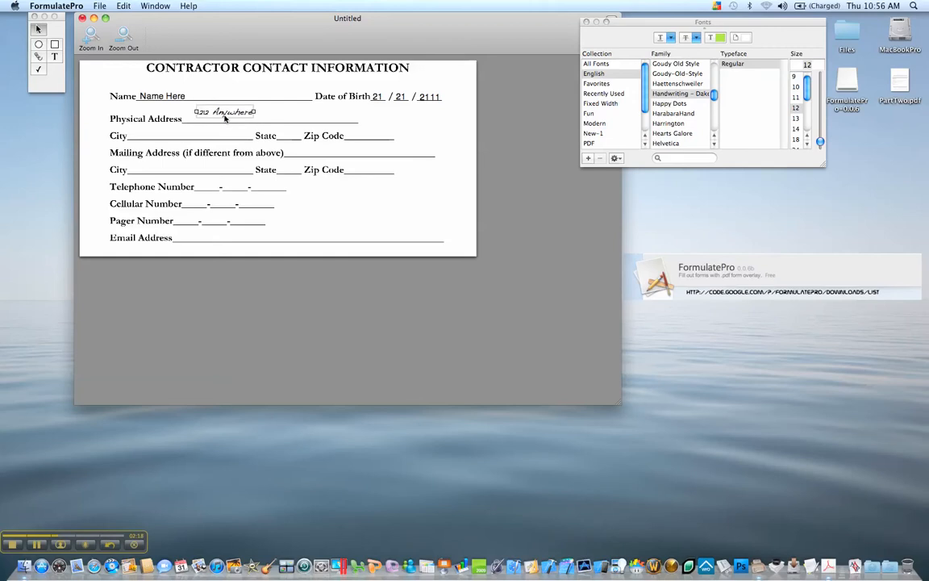
left_click(54, 56)
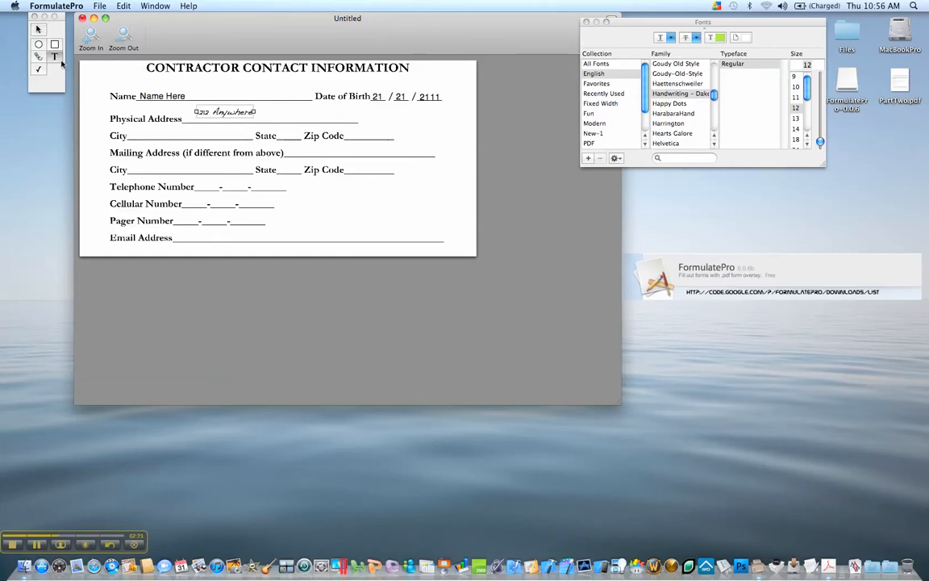
left_click_drag(253, 112, 195, 112)
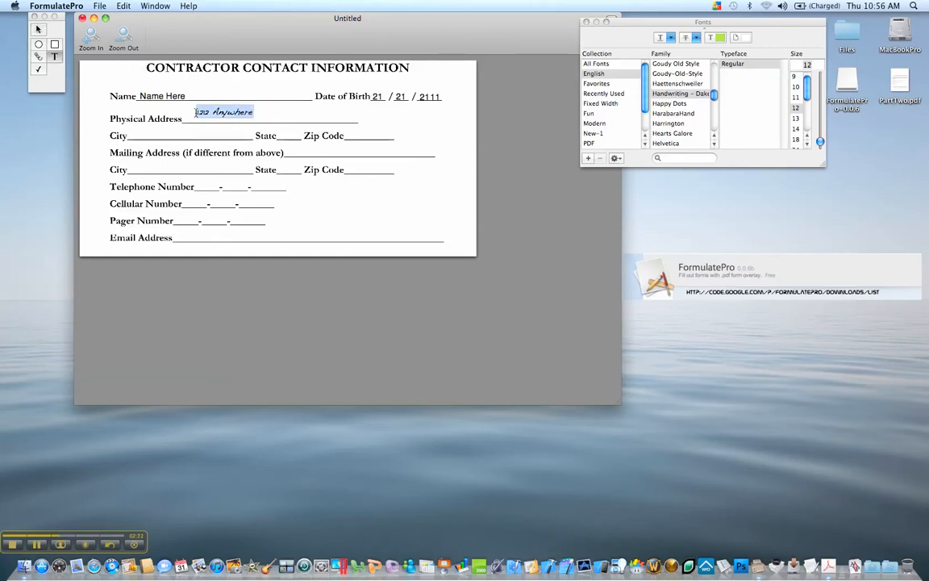
left_click(795, 129)
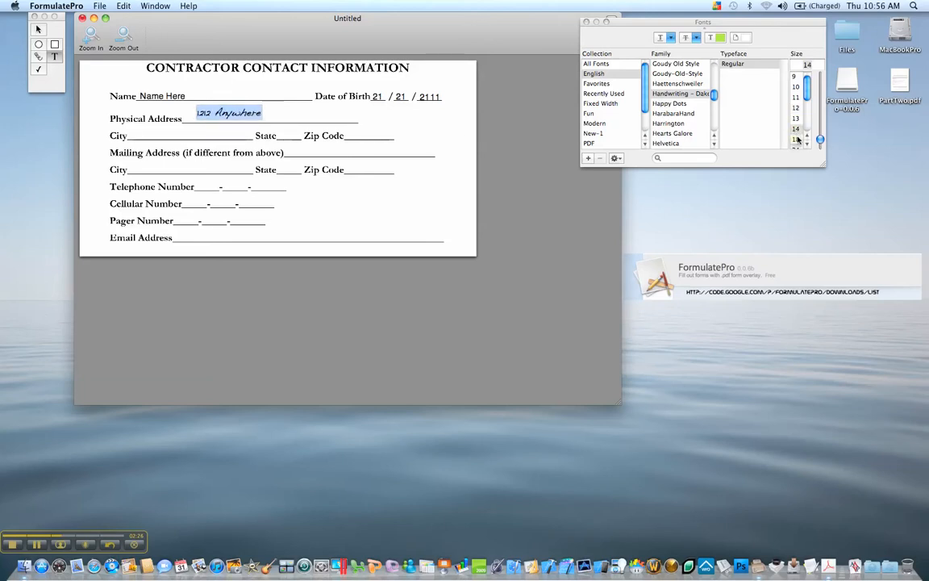
left_click(796, 139)
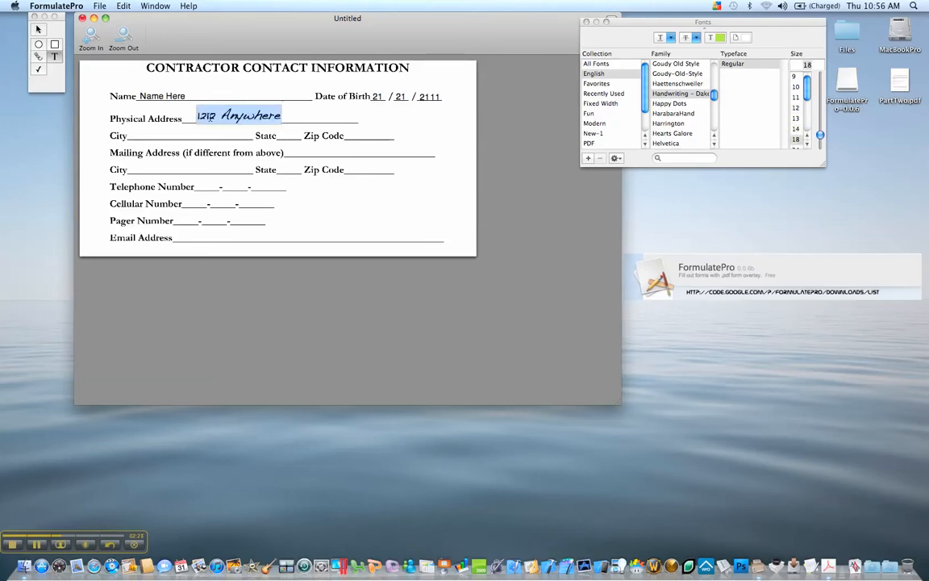
Step: Color the street address text with the Maraschino red crayon
left_click(100, 6)
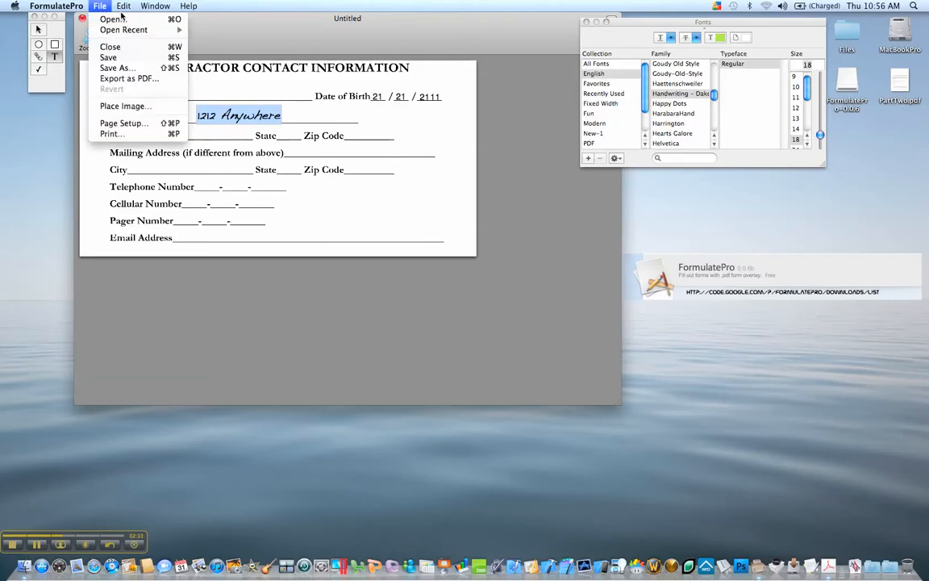
mouse_move(124, 5)
mouse_move(133, 126)
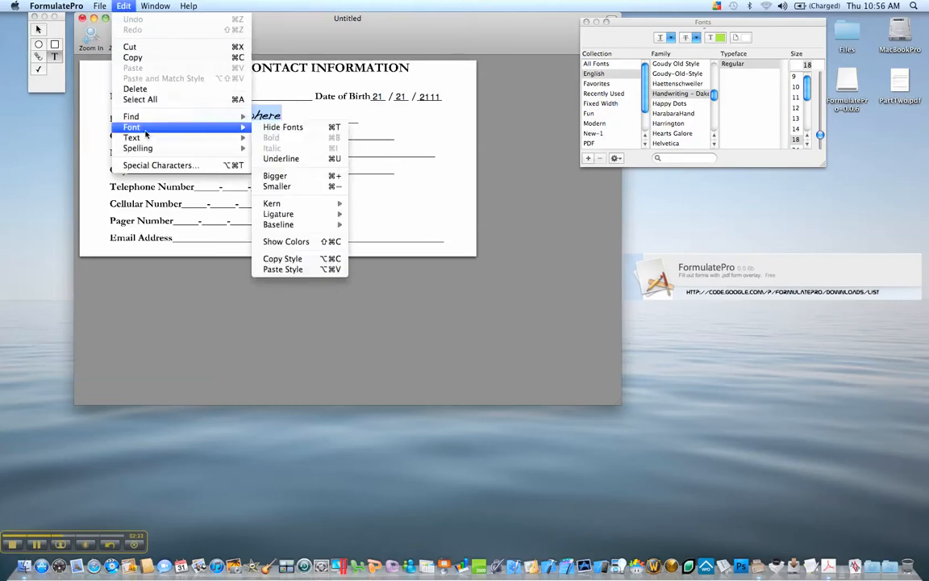
left_click(292, 241)
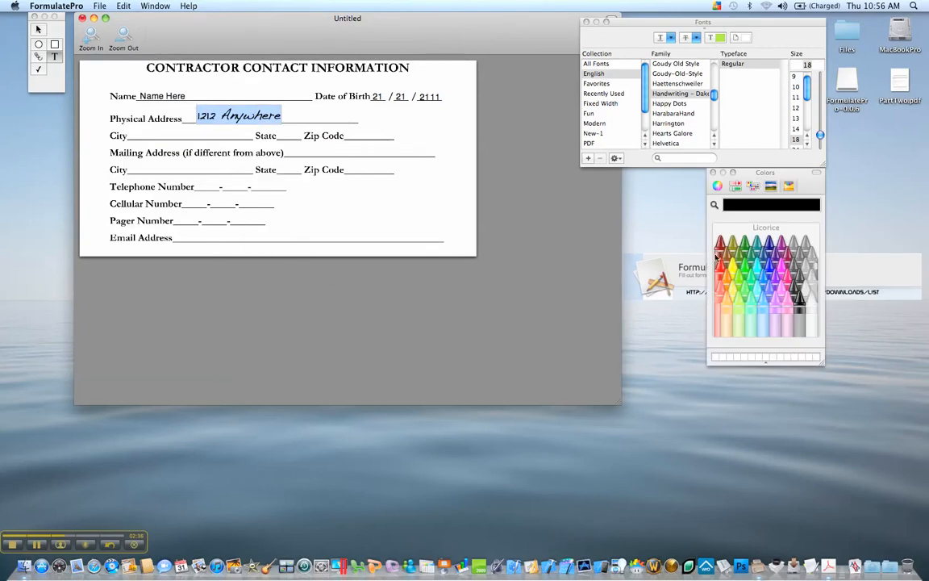
left_click(723, 276)
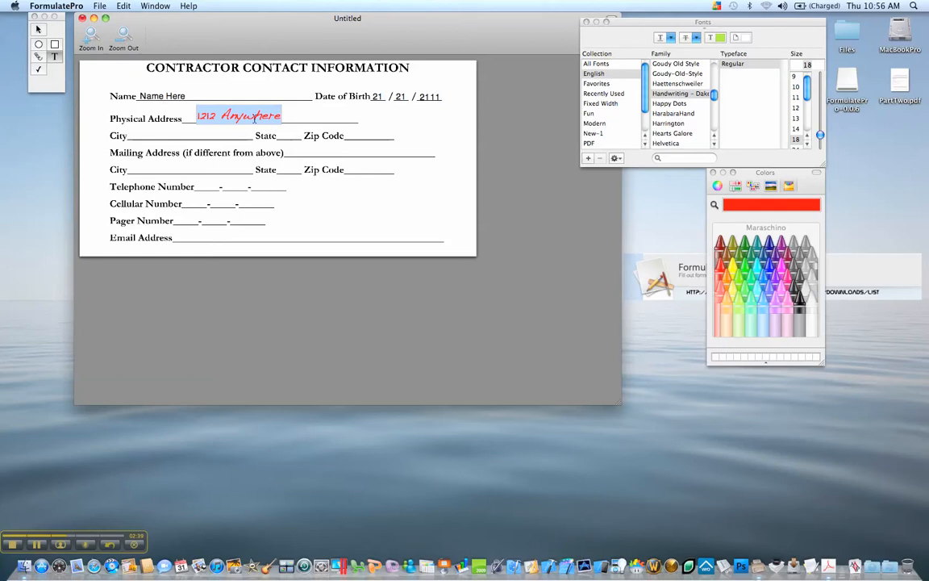
Step: Widen the street address text box to fit the whole text and move it back beside the Physical Address label
left_click(38, 29)
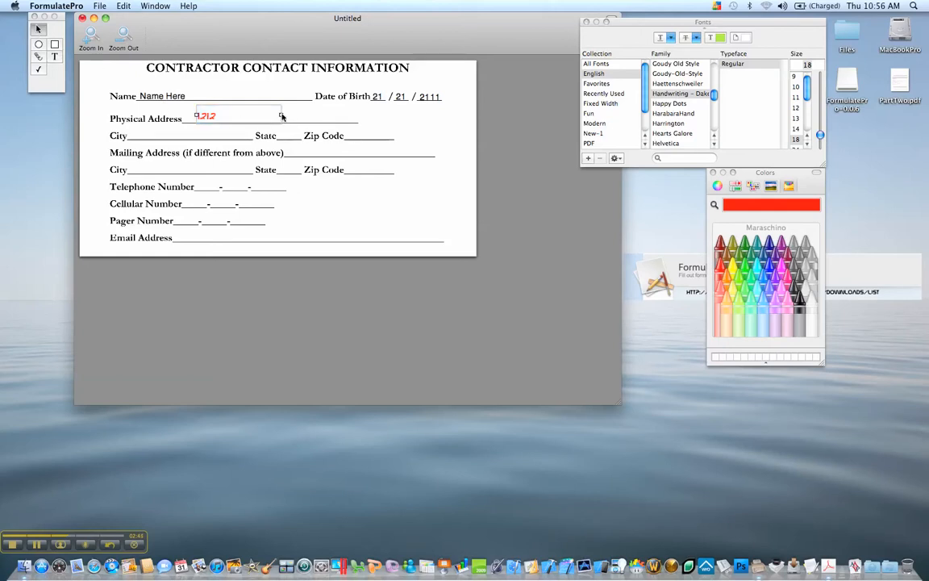
left_click_drag(282, 116, 300, 117)
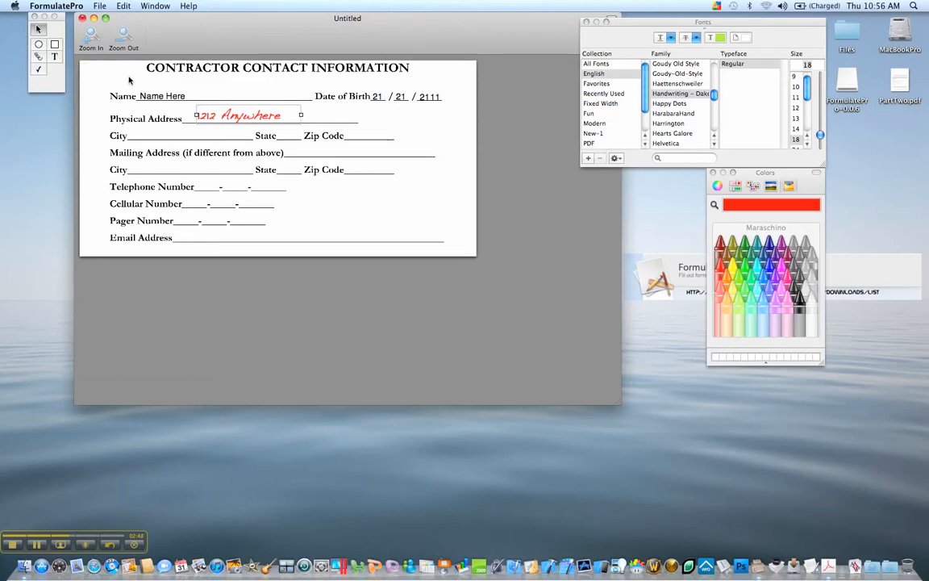
left_click(377, 141)
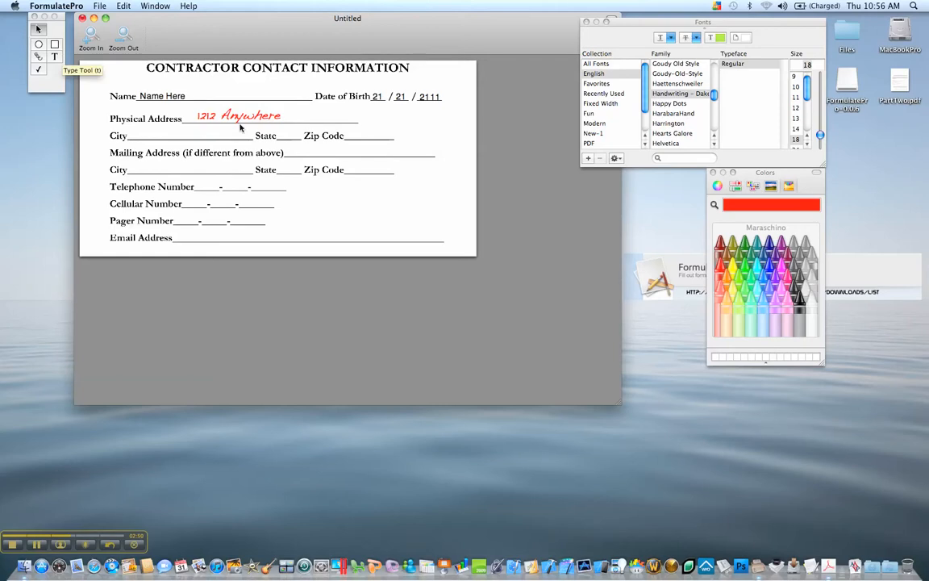
mouse_move(240, 127)
left_mouse_down()
mouse_move(243, 117)
mouse_move(232, 129)
left_mouse_up()
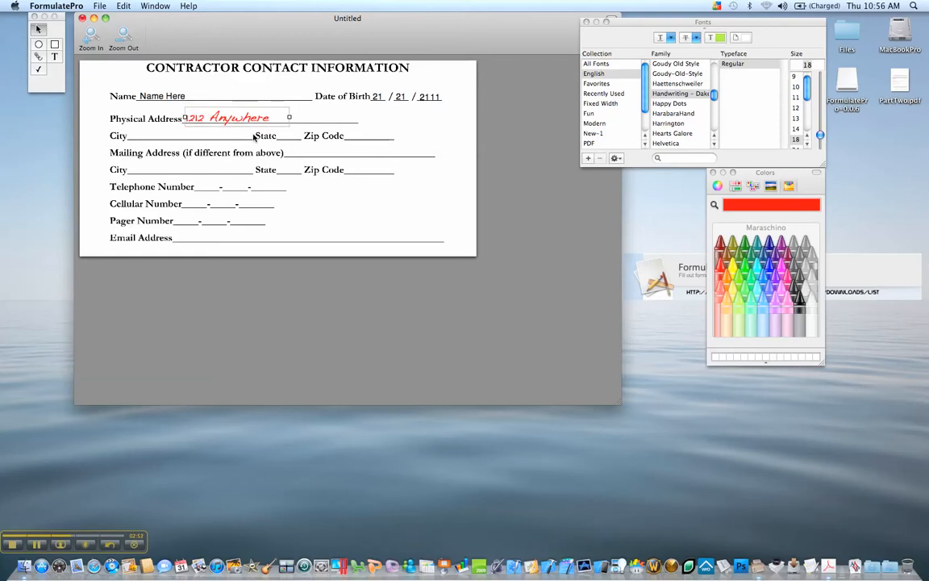
left_click(334, 164)
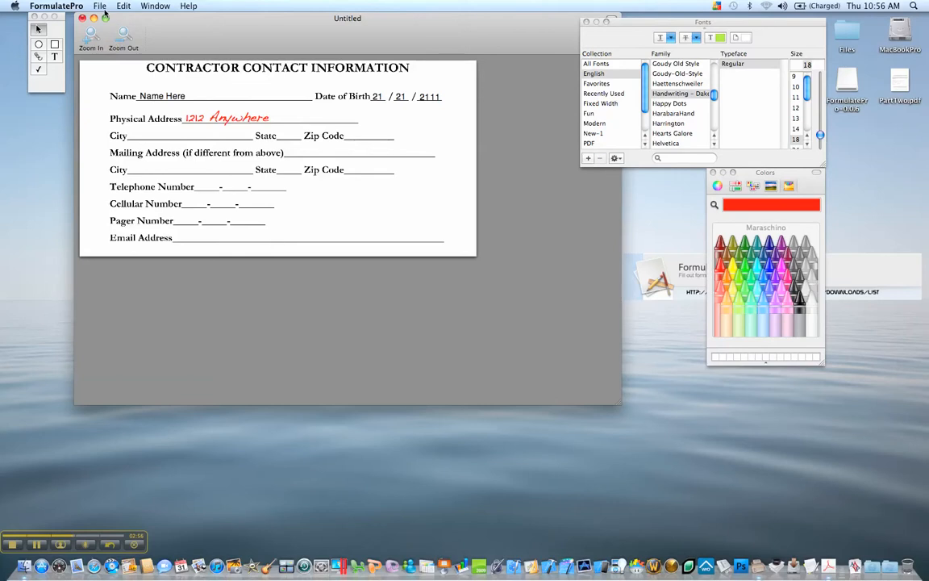
Step: Place the image Initials.png from the desktop's Files > out1 > Work folder onto the form
left_click(100, 7)
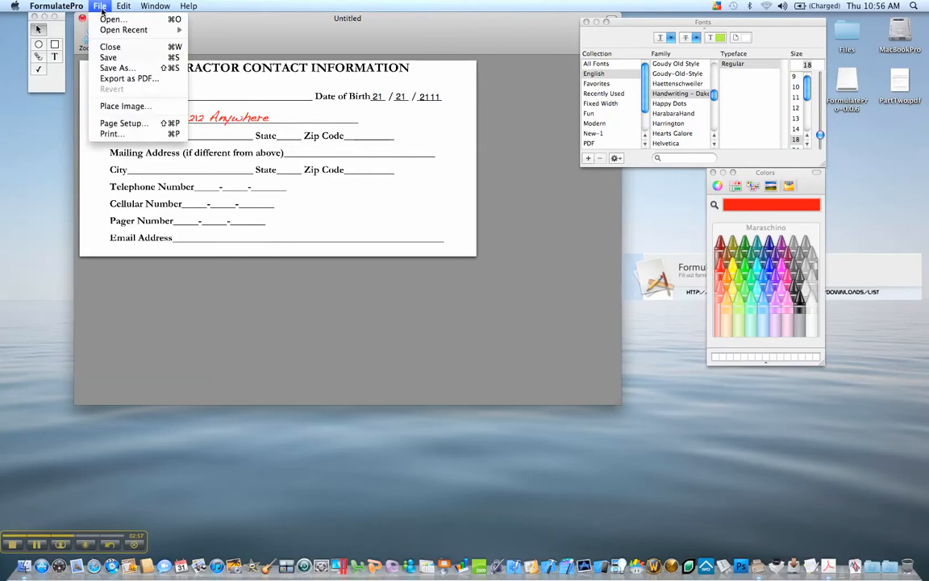
left_click(121, 107)
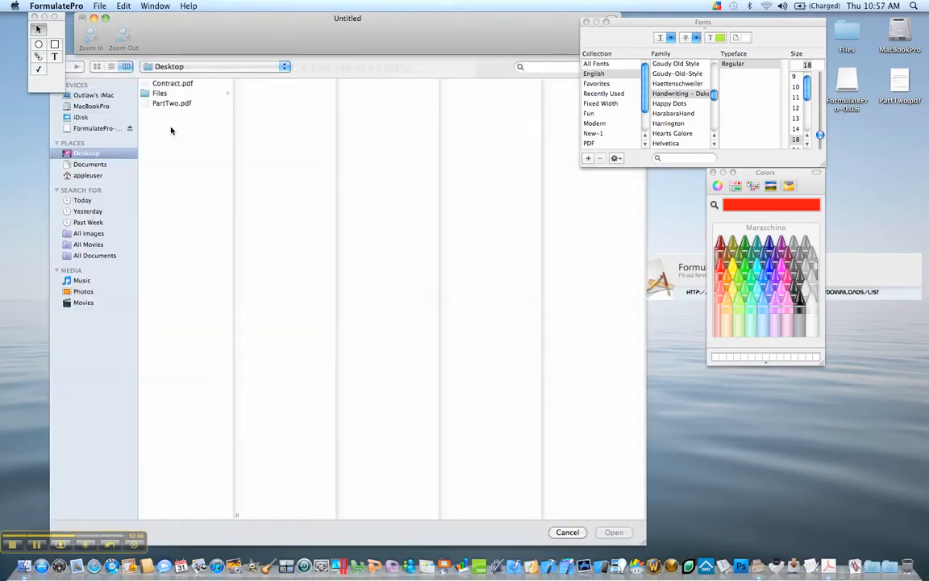
left_click(158, 95)
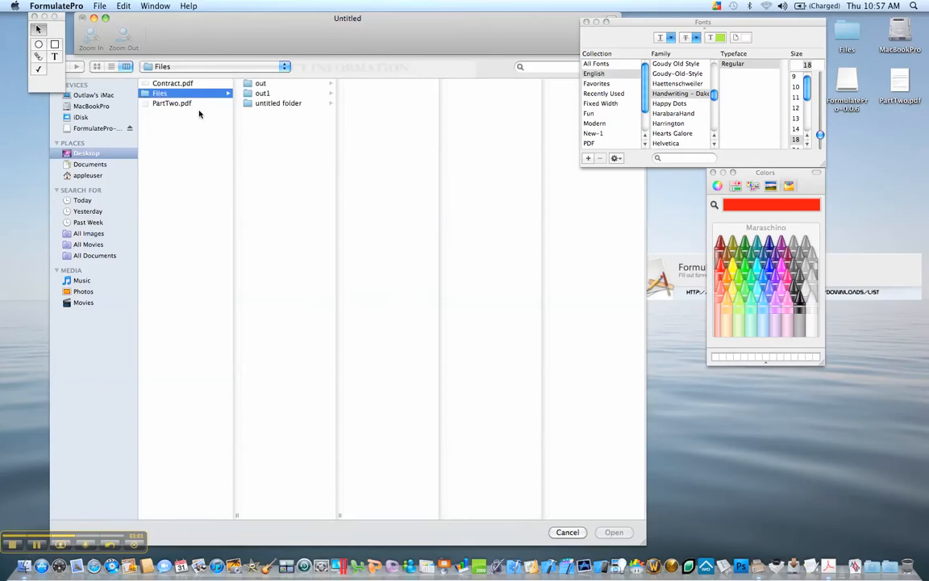
left_click(264, 94)
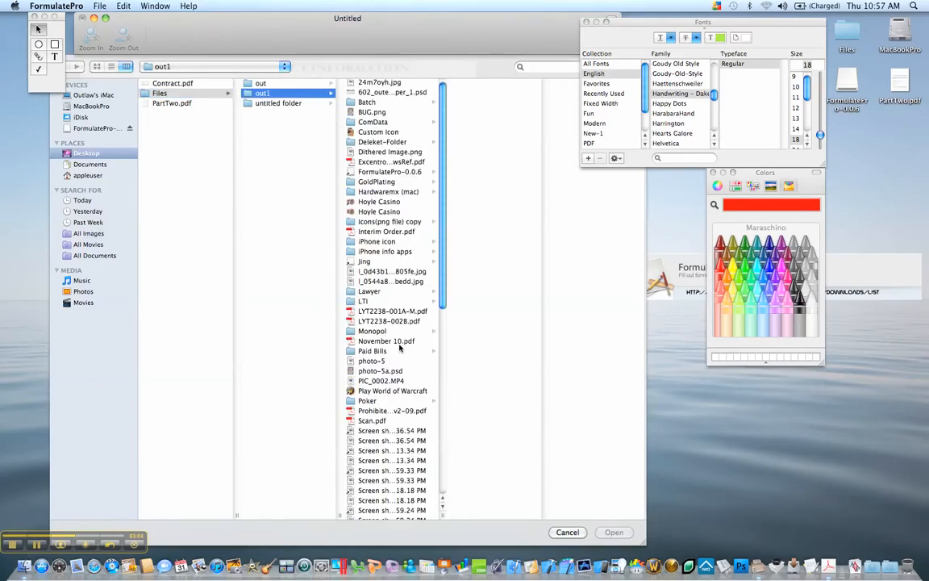
scroll(399, 348, "down", 10)
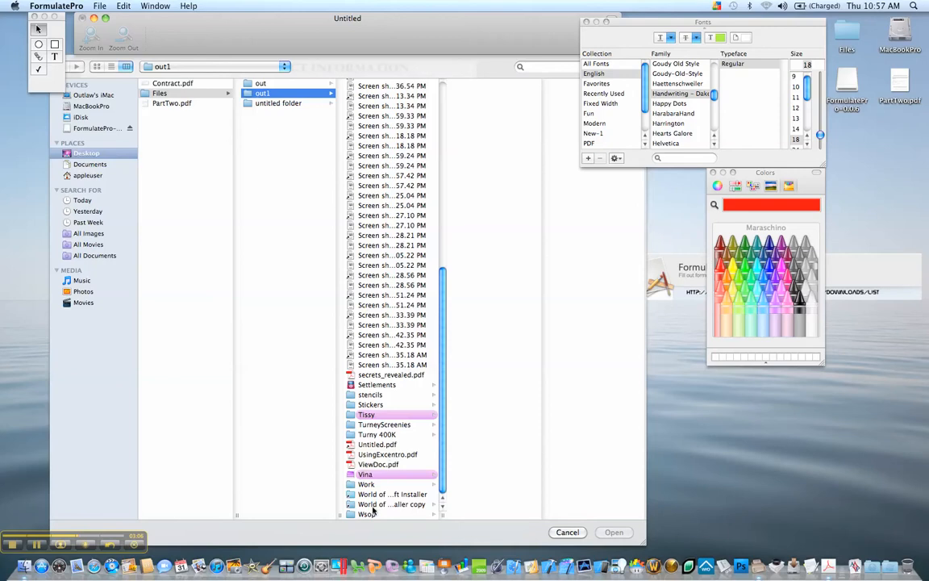
left_click(371, 484)
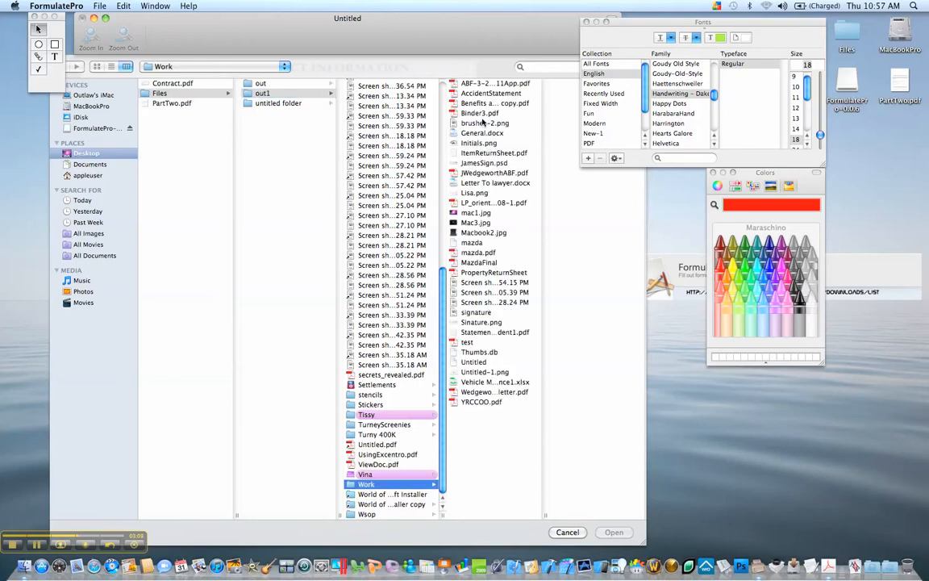
left_click(478, 142)
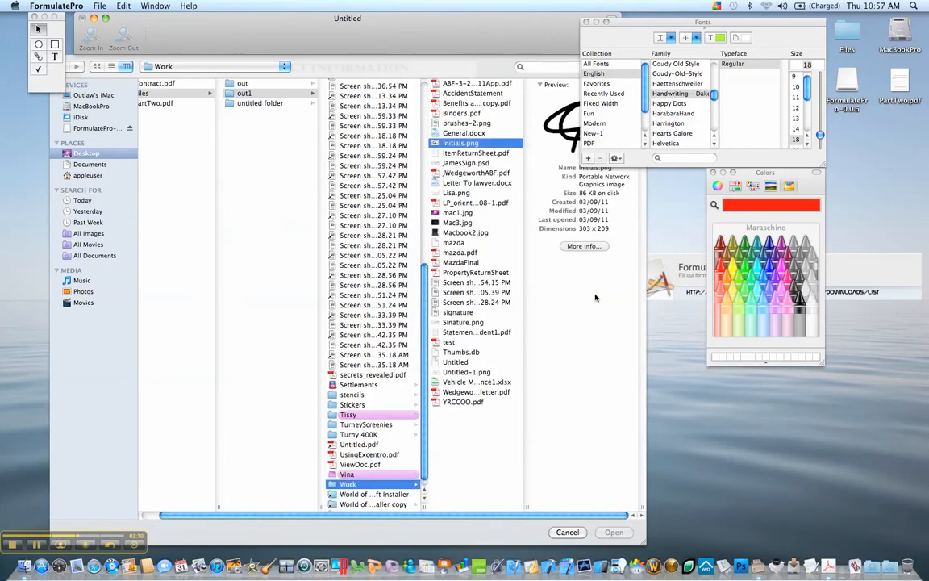
left_click(615, 533)
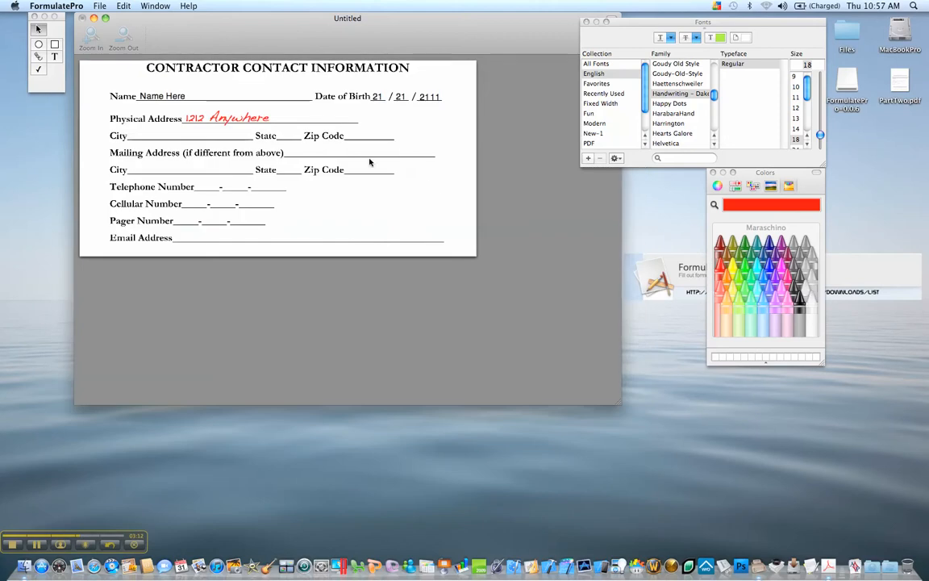
Step: Shrink the placed initials image and position it at the start of the Email Address line
left_click_drag(393, 221, 311, 152)
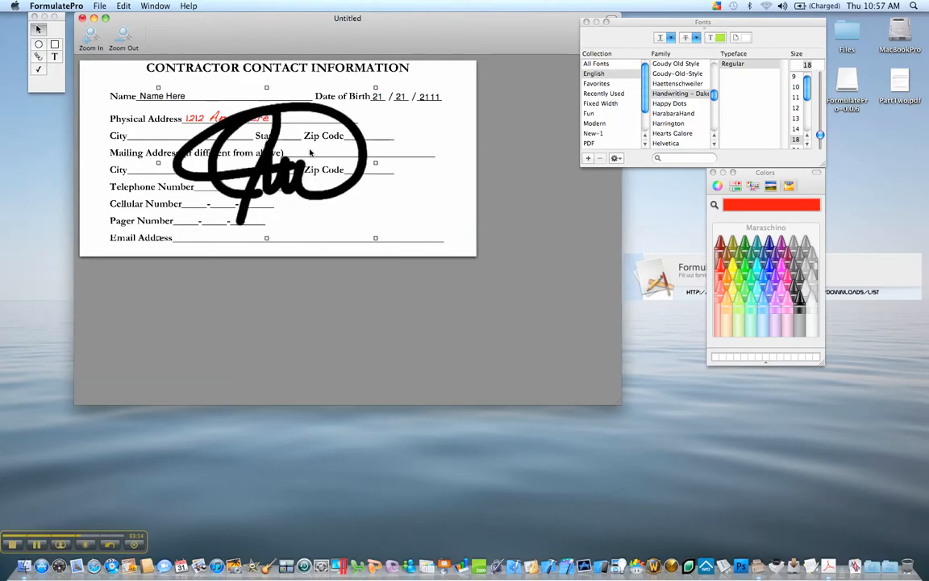
mouse_move(371, 234)
left_mouse_down()
mouse_move(219, 119)
mouse_move(189, 166)
mouse_move(194, 233)
mouse_move(202, 240)
left_mouse_up()
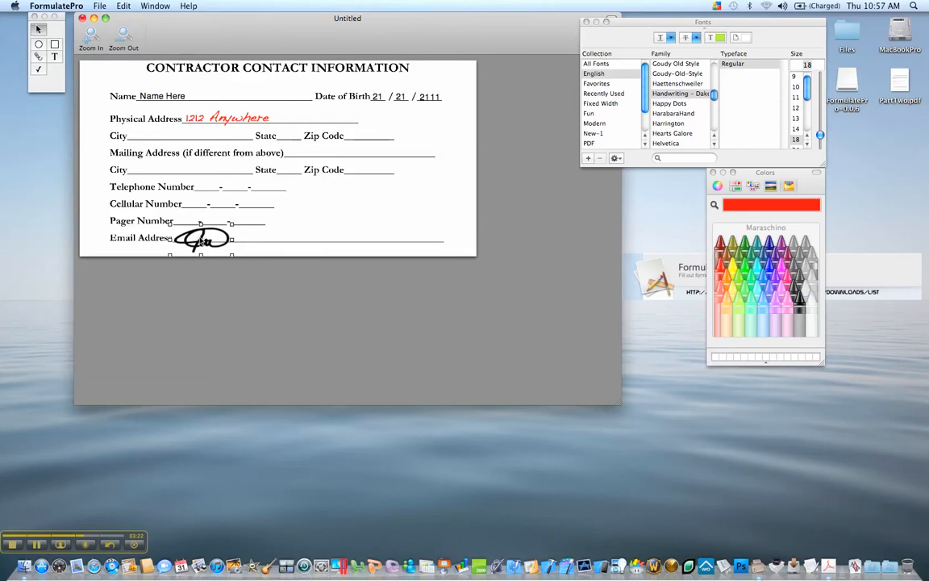
left_click(300, 239)
Step: Save the filled form to the desktop as Untitled.pdf using the print option Save as Adobe PDF
left_click(100, 5)
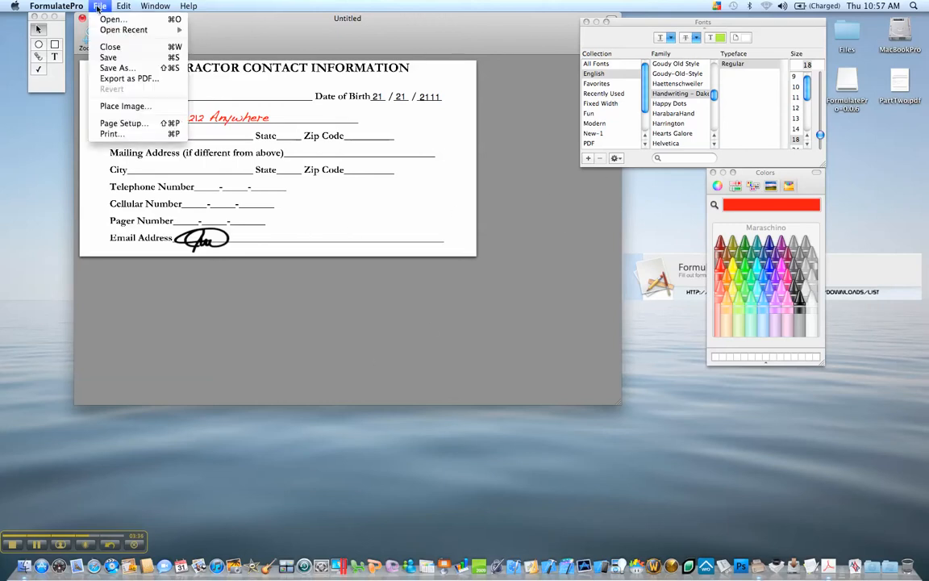
left_click(111, 133)
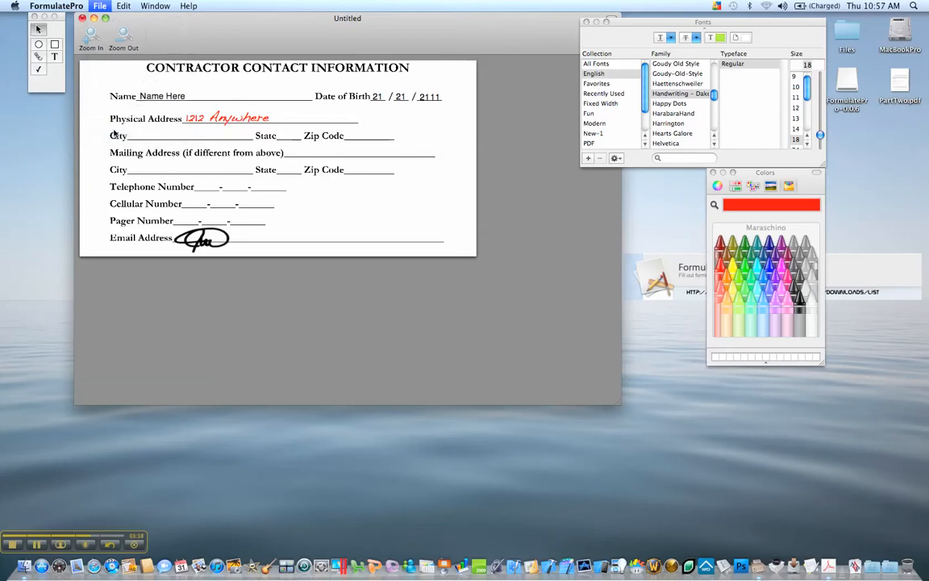
left_click(276, 117)
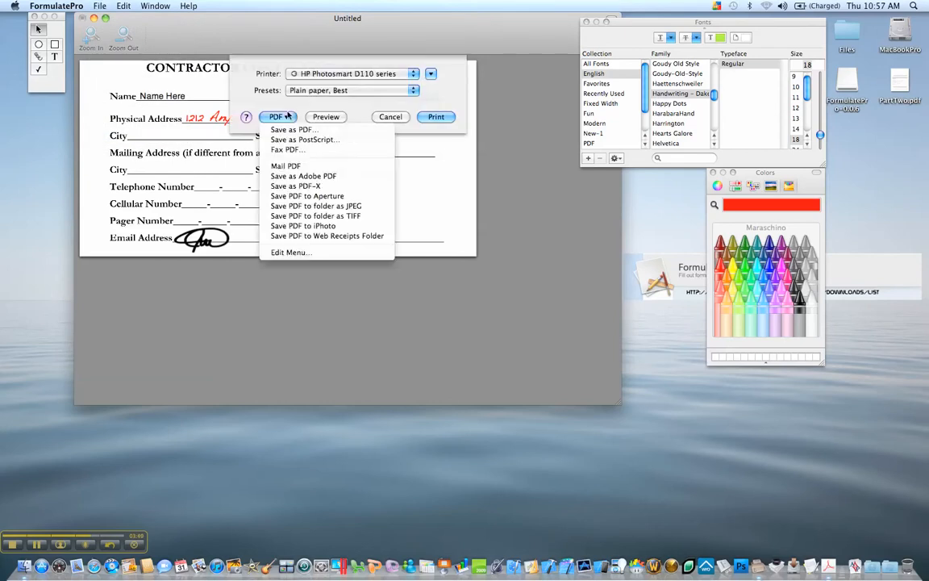
left_click(307, 176)
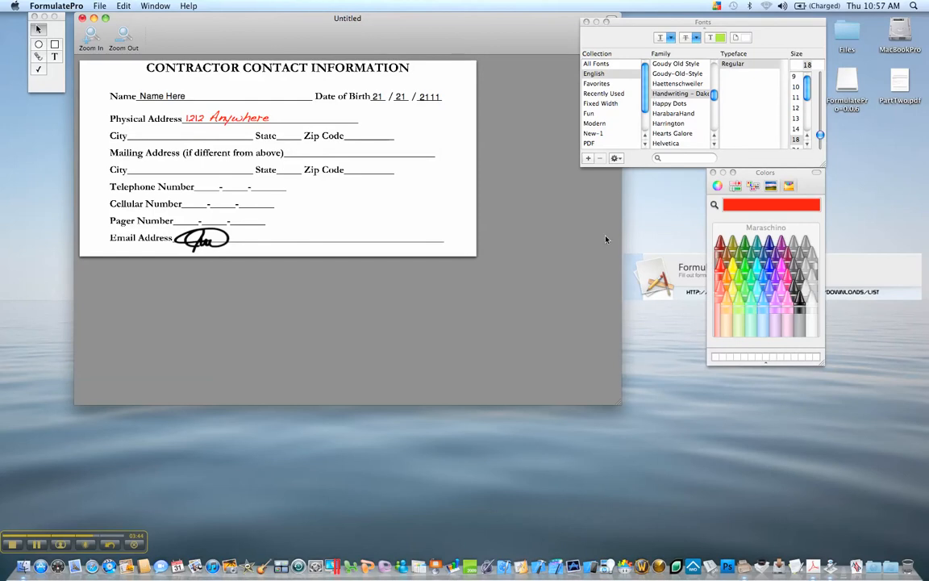
left_click(876, 178)
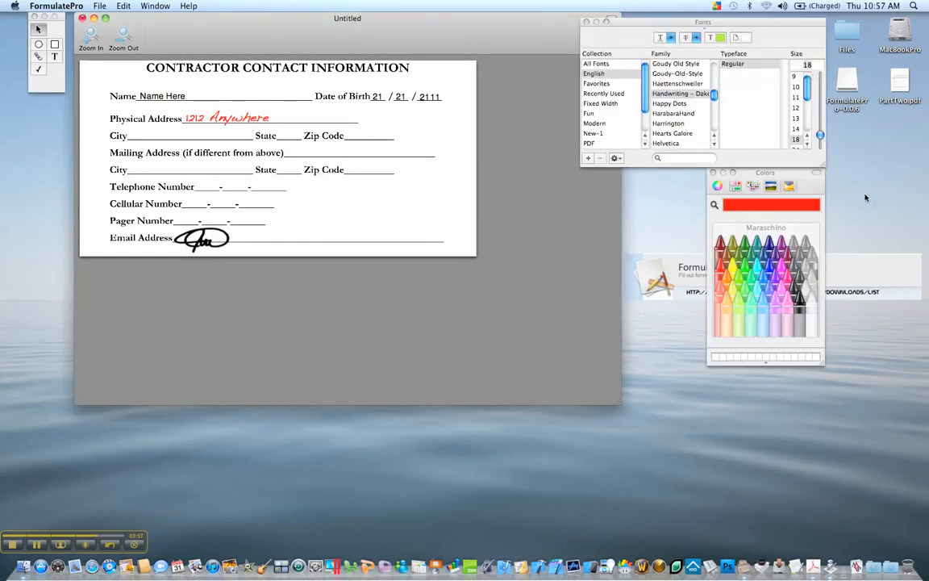
left_click(560, 208)
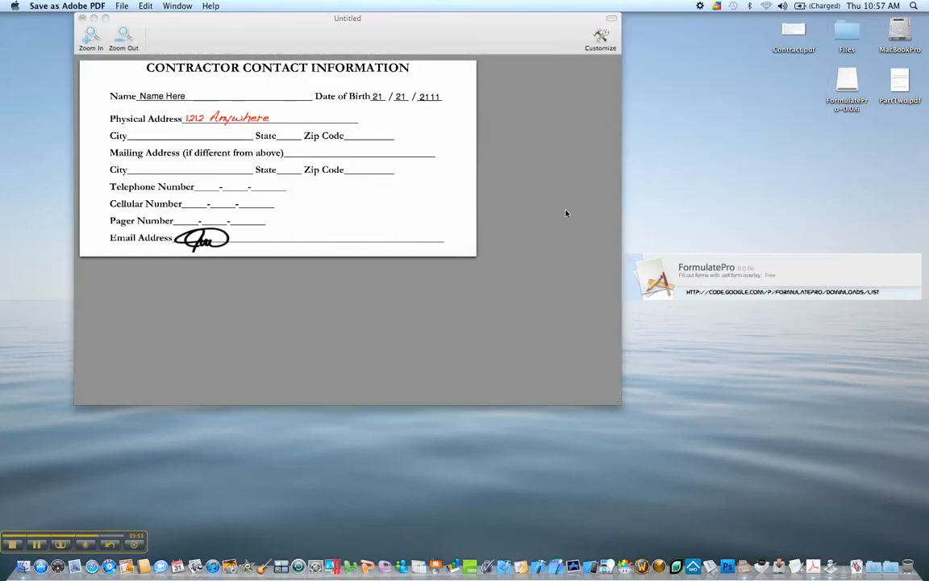
type("contract")
left_click(574, 300)
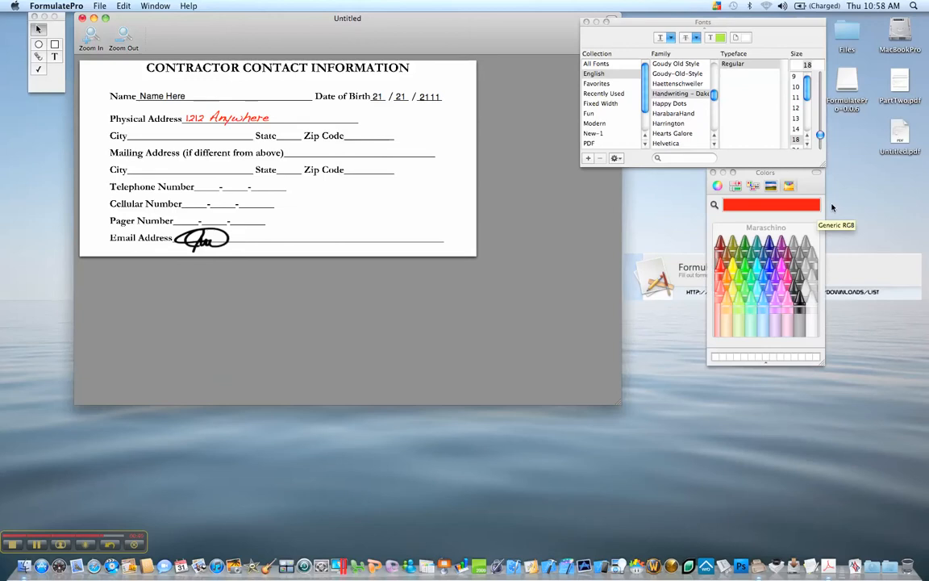
Step: Review the saved Untitled.pdf in Acrobat, checking the text entries and the initials image, and close it
double_click(900, 136)
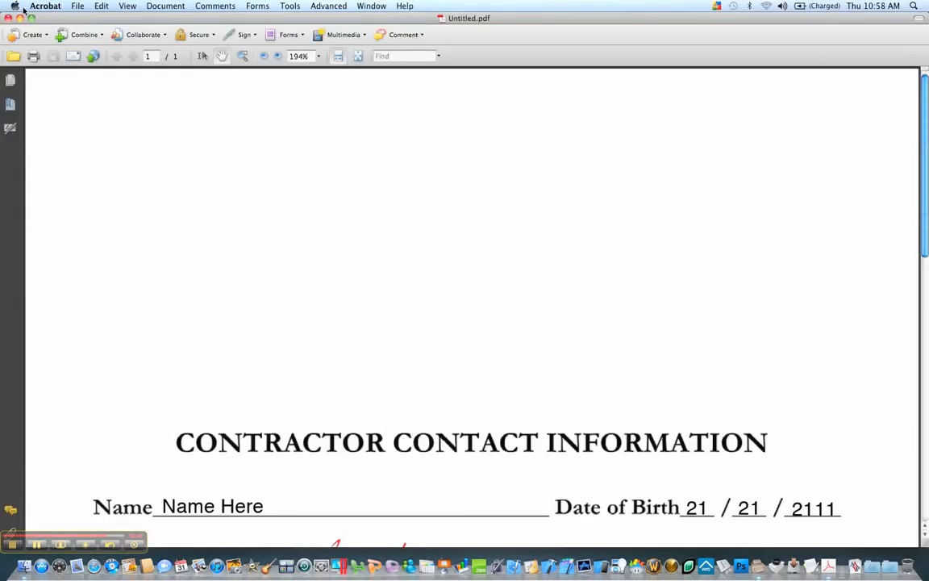
scroll(514, 371, "down", 3)
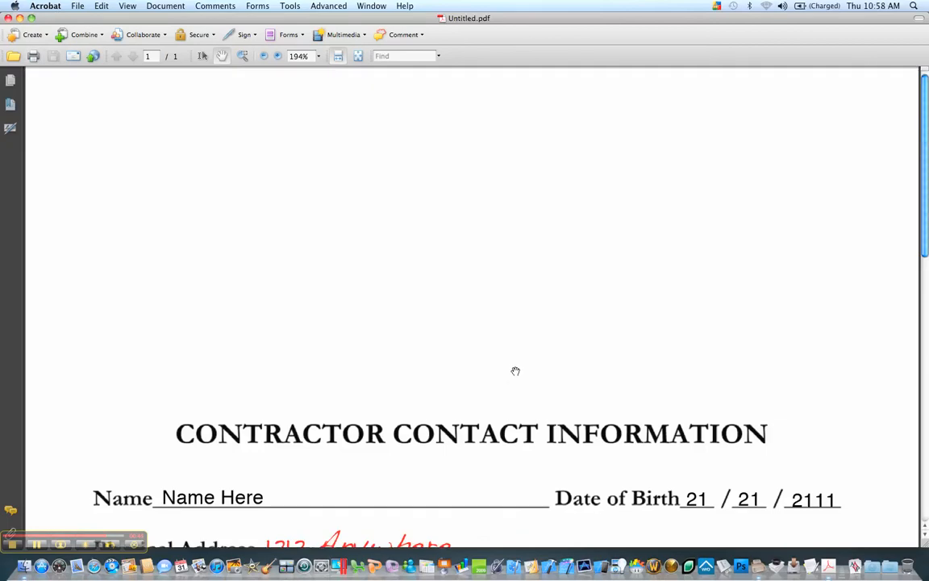
scroll(550, 380, "down", 8)
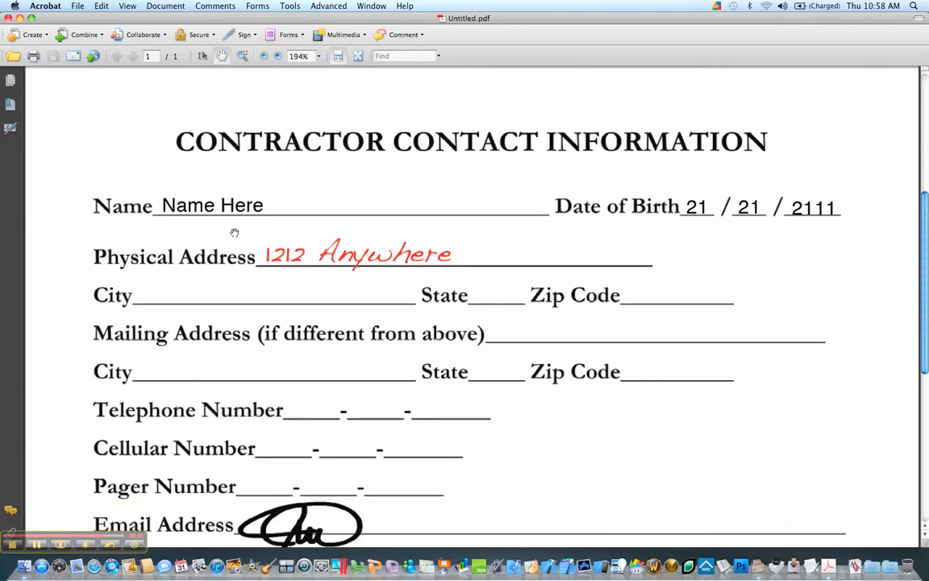
scroll(685, 429, "down", 4)
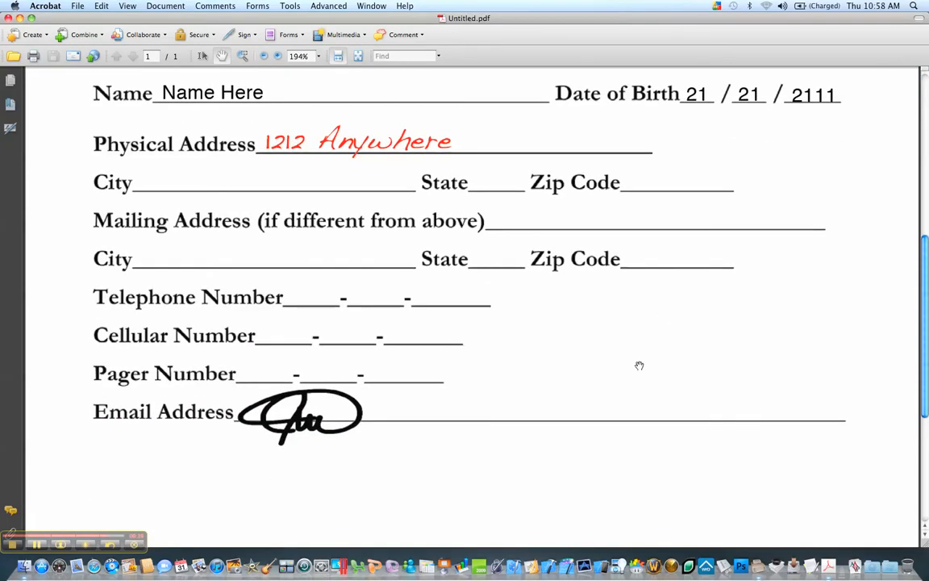
scroll(553, 370, "up", 5)
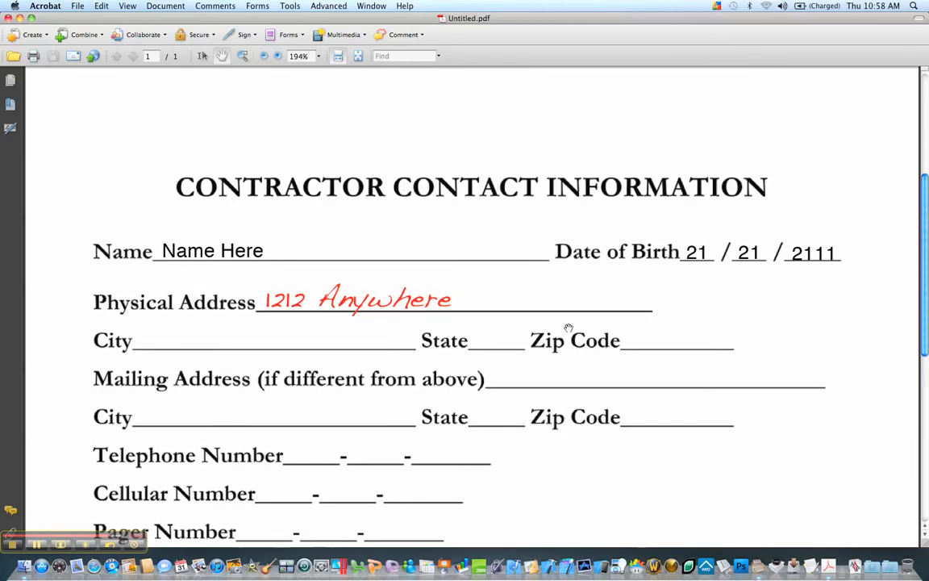
mouse_move(546, 234)
left_mouse_down()
mouse_move(548, 359)
mouse_move(552, 140)
mouse_move(552, 271)
left_mouse_up()
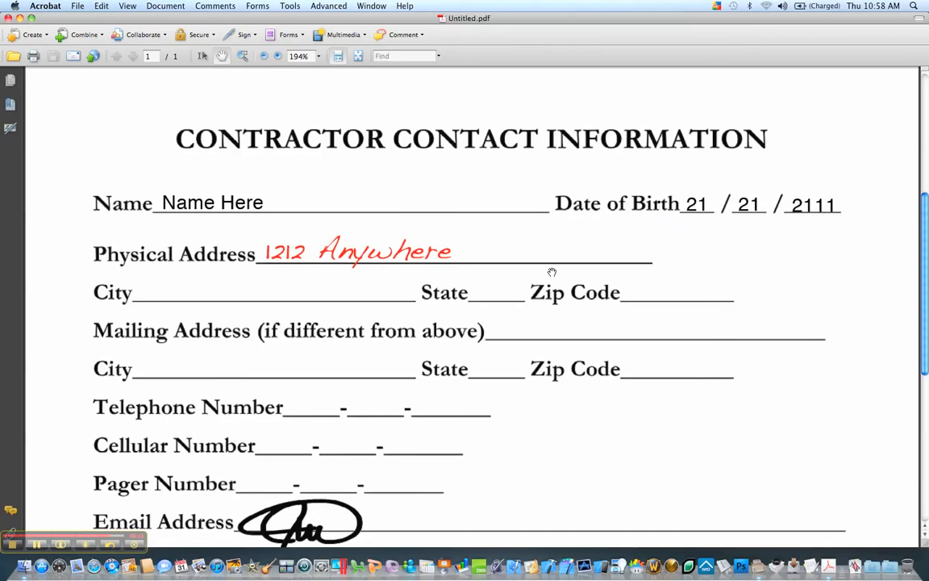
left_click_drag(439, 337, 437, 322)
scroll(437, 321, "down", 3)
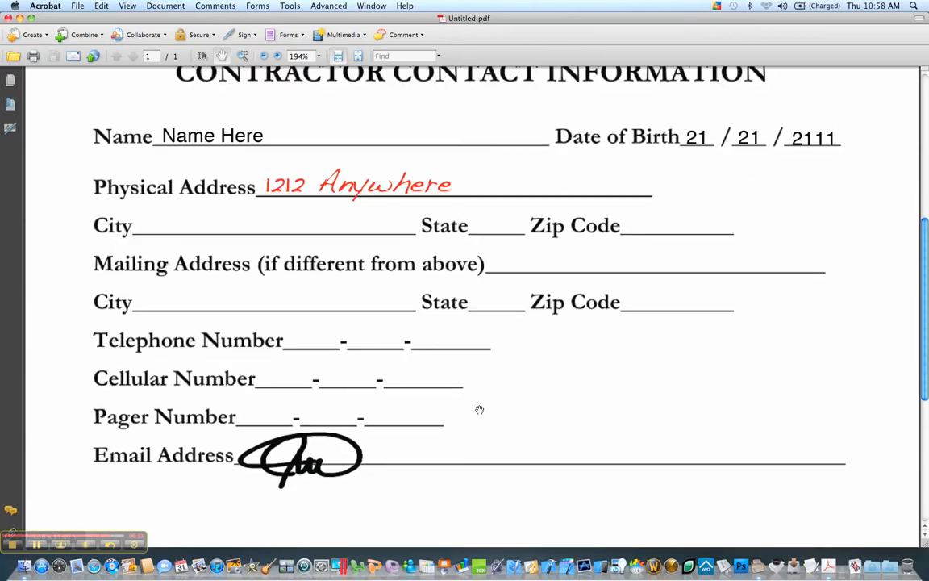
scroll(508, 411, "up", 2)
scroll(514, 412, "up", 4)
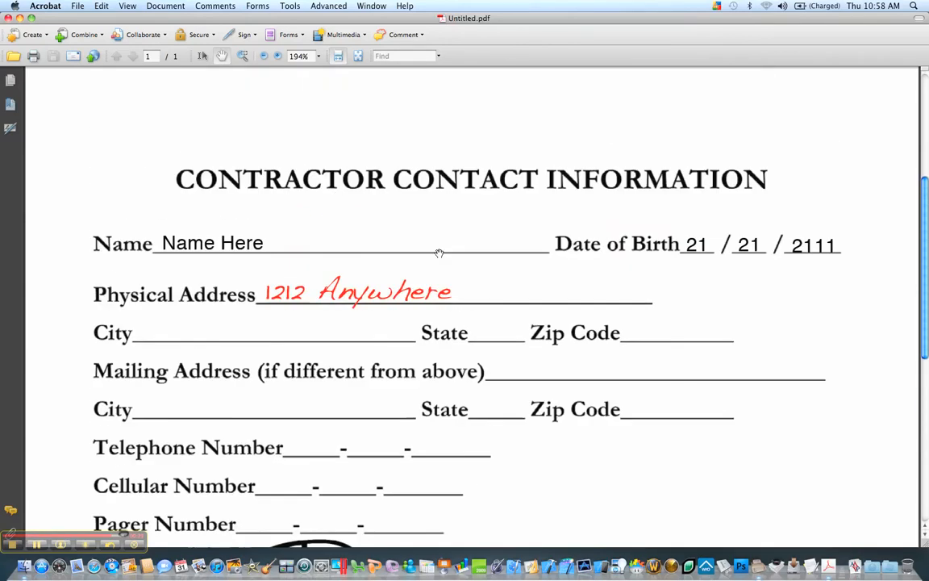
left_click(8, 18)
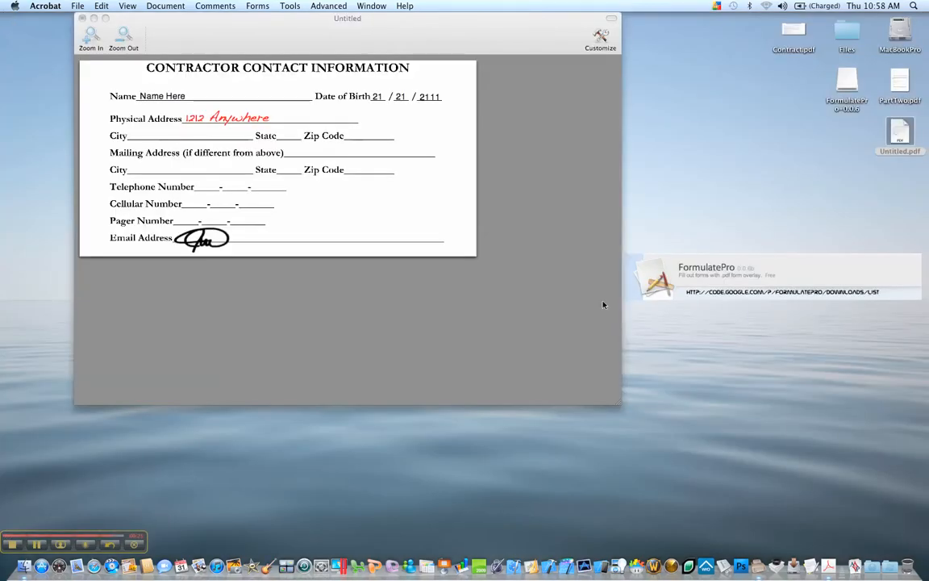